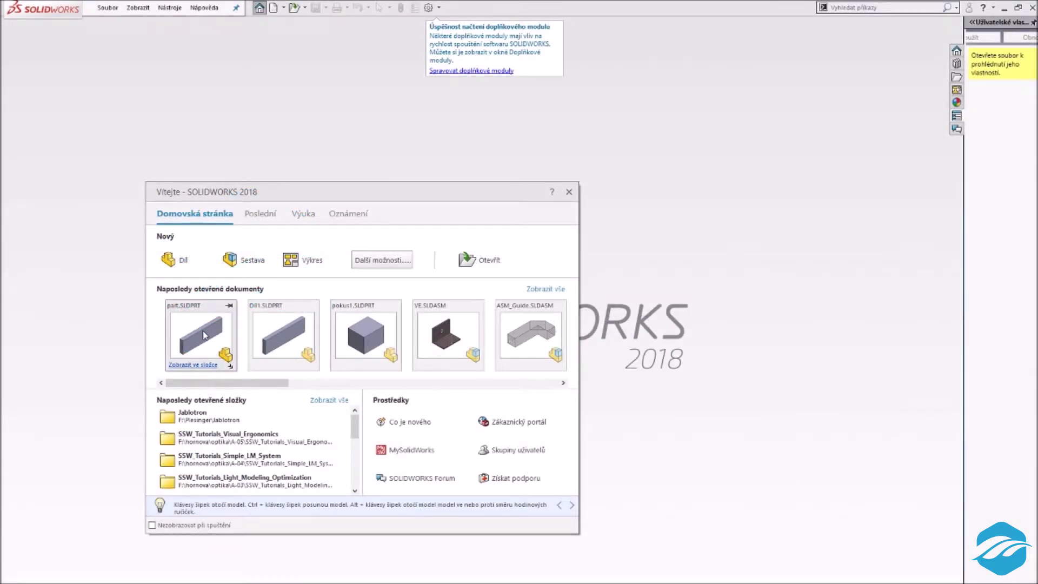
# - Open part.SLDPRT from the SOLIDWORKS Welcome dialog's Recent Documents
pyautogui.click(205, 335)
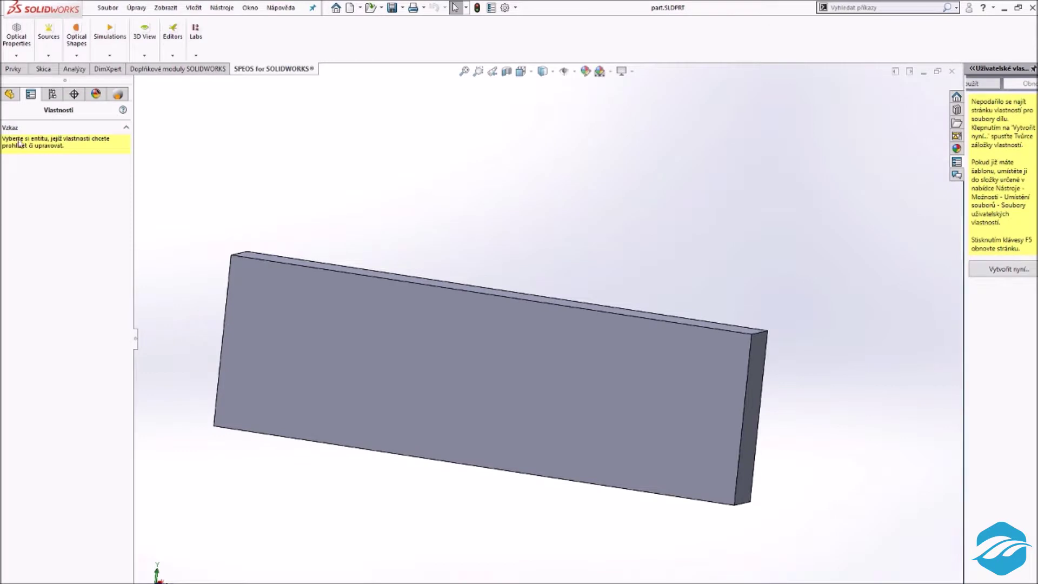
# - Expand Přidat vysunutím1 and select Skica1 to show the plate's sketch dimensions
pyautogui.click(15, 69)
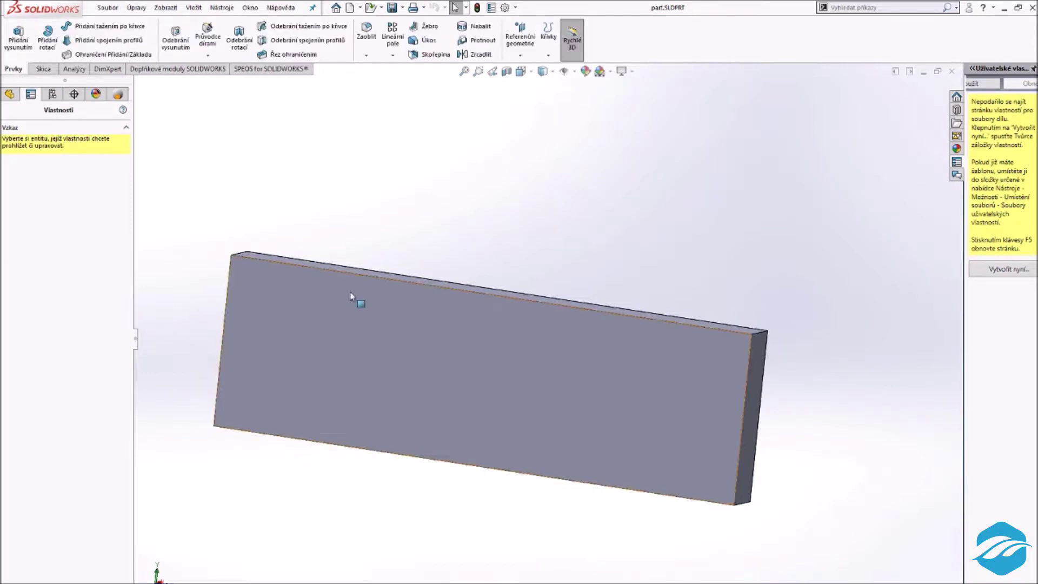
pyautogui.click(401, 342)
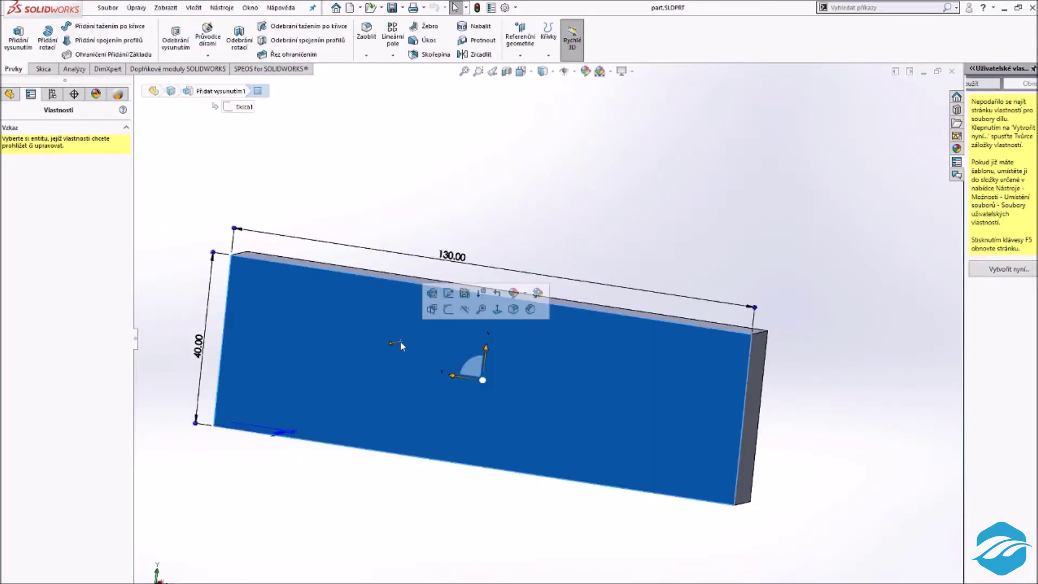
pyautogui.click(10, 95)
pyautogui.click(4, 229)
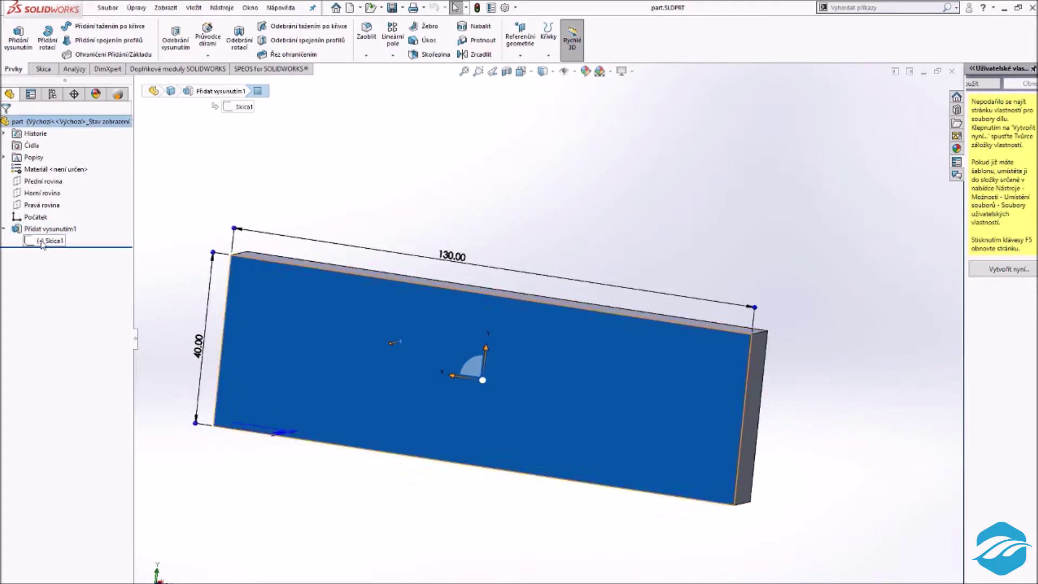
pyautogui.click(51, 242)
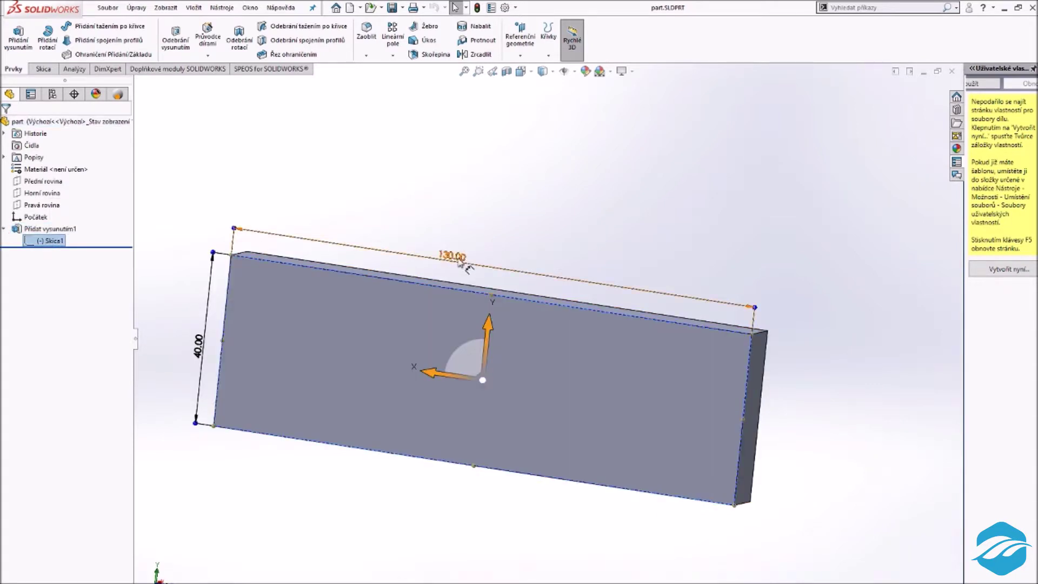
# - Rename the 40.00 mm sketch dimension to DS_ID1 and confirm it
pyautogui.doubleClick(202, 348)
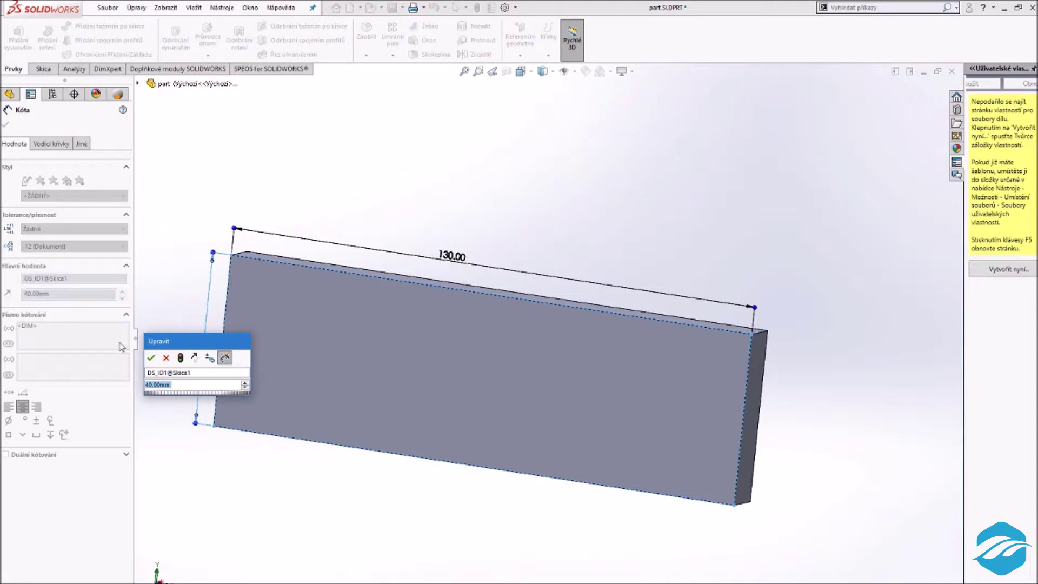
pyautogui.doubleClick(151, 373)
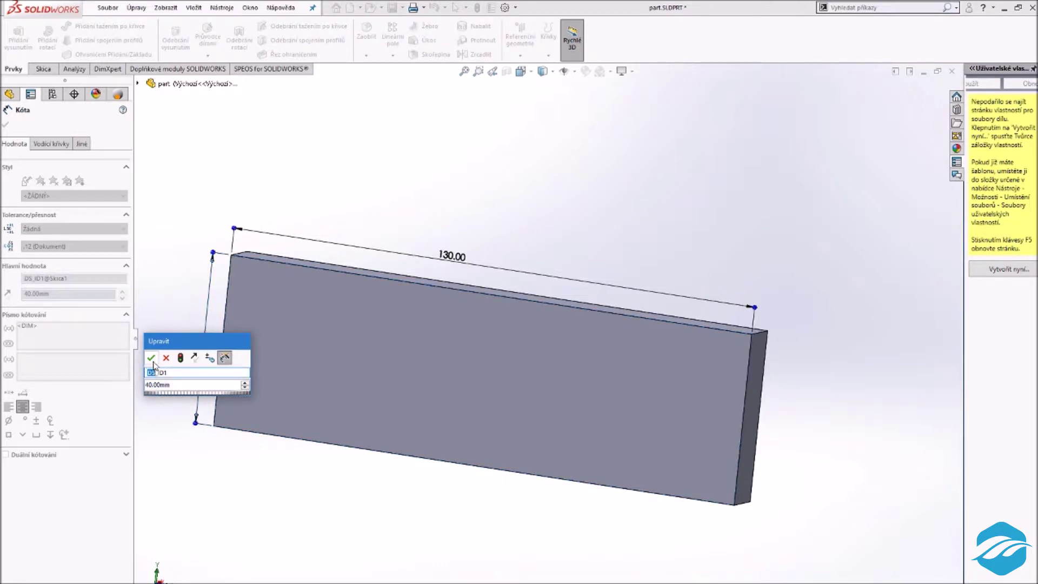
pyautogui.click(151, 358)
pyautogui.click(339, 220)
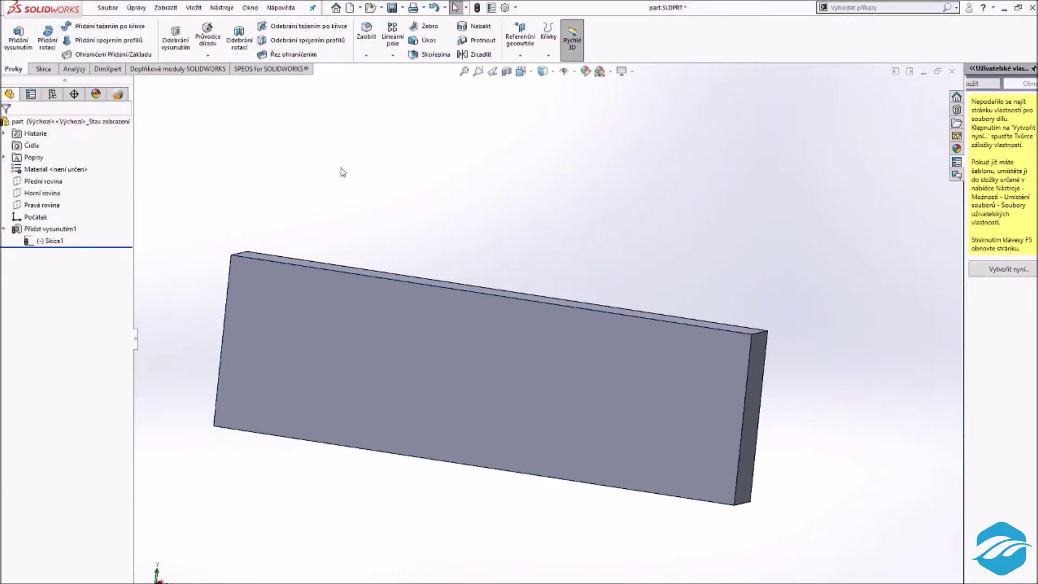
pyautogui.click(230, 8)
pyautogui.moveTo(245, 76)
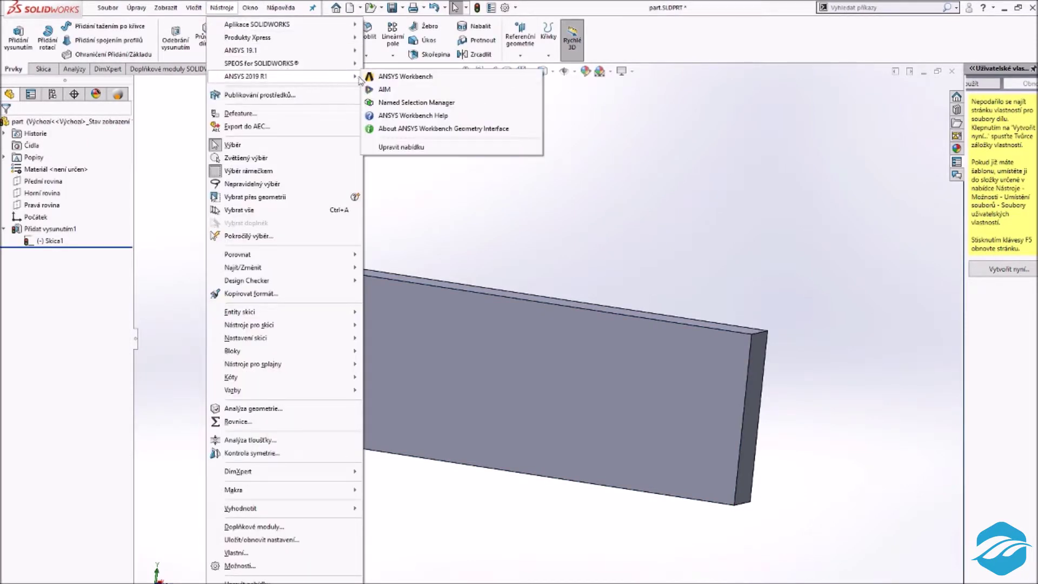
# - Launch ANSYS Workbench via Nástroje > ANSYS 2019 R1 with the plate part
pyautogui.click(380, 78)
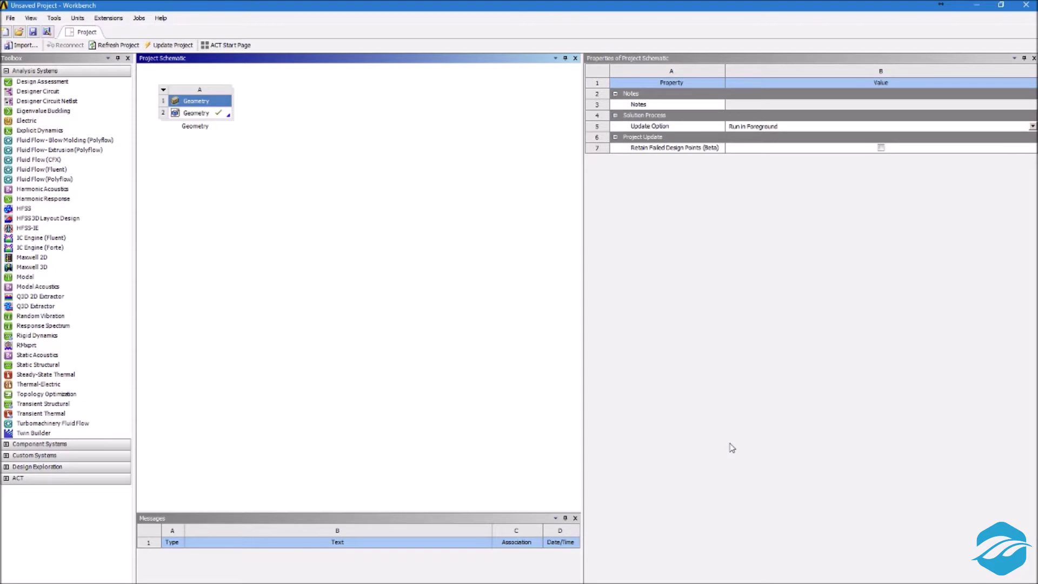
# - Add an HFSS Design system and link Geometry A2 onto its Geometry cell B2
pyautogui.click(189, 114)
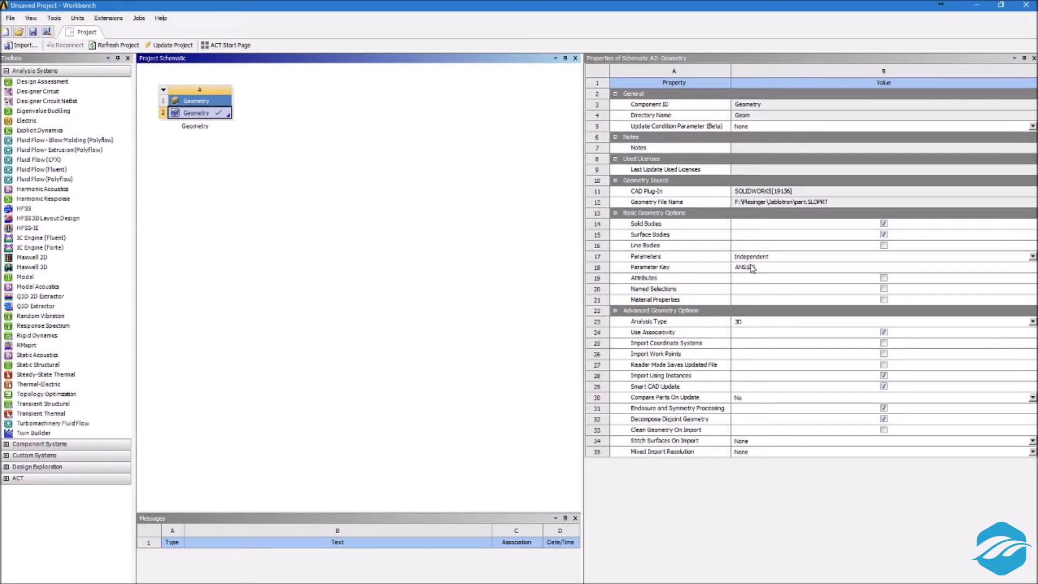
pyautogui.click(208, 216)
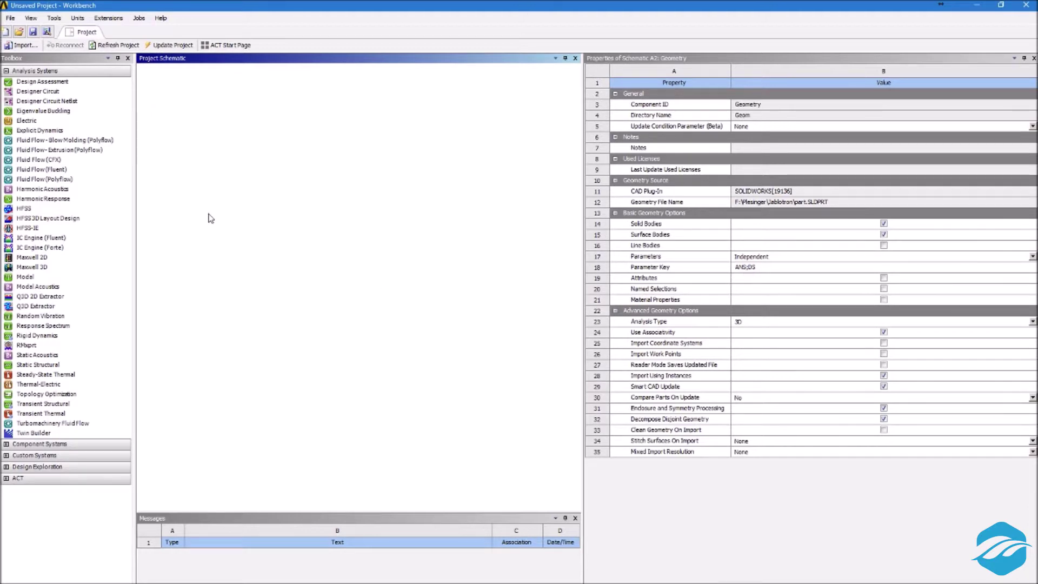
pyautogui.moveTo(23, 213); pyautogui.dragTo(306, 124)
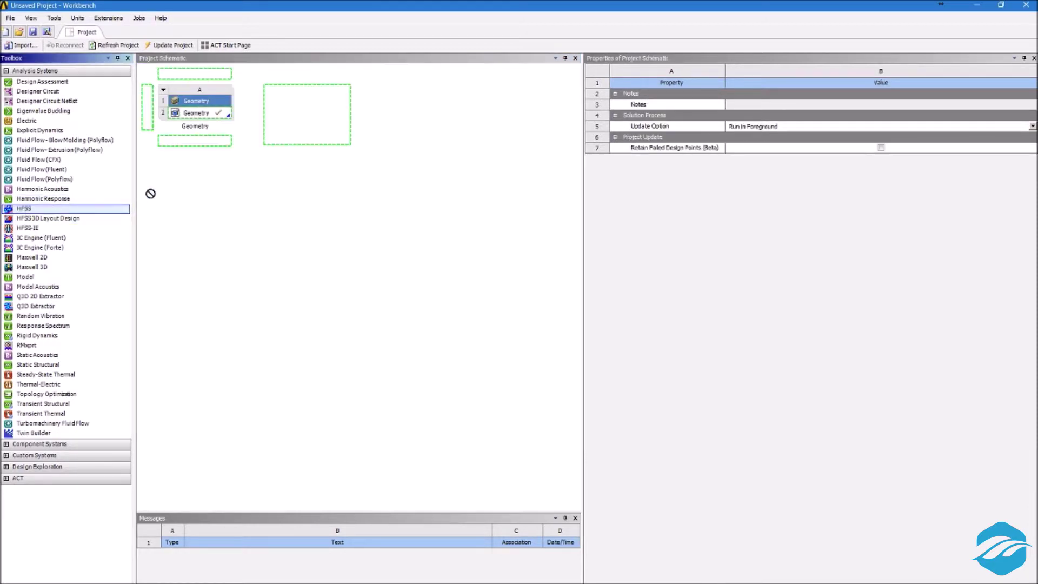
pyautogui.click(254, 202)
pyautogui.moveTo(199, 117); pyautogui.dragTo(301, 113)
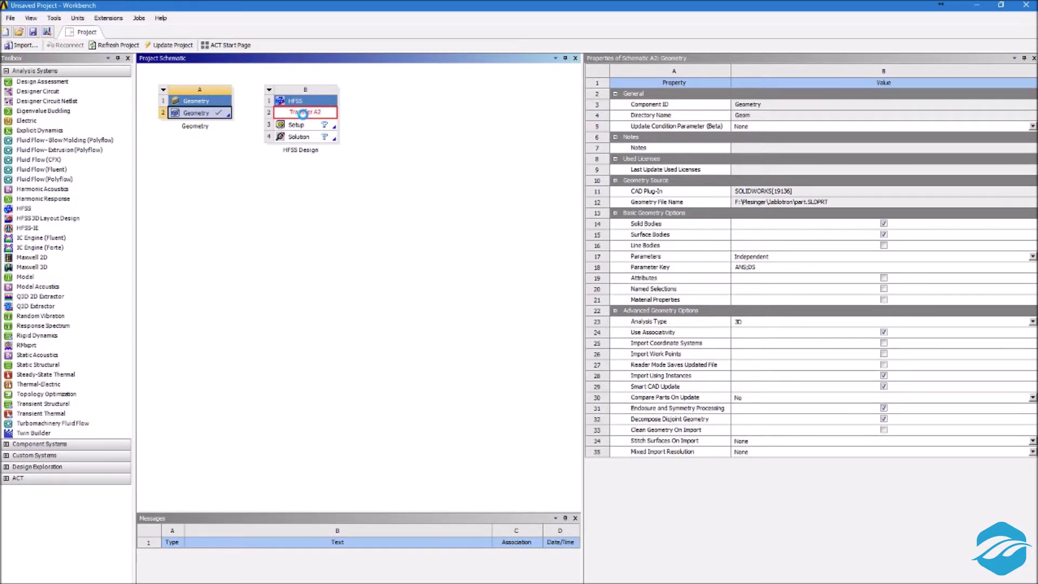
pyautogui.moveTo(302, 114); pyautogui.dragTo(303, 114)
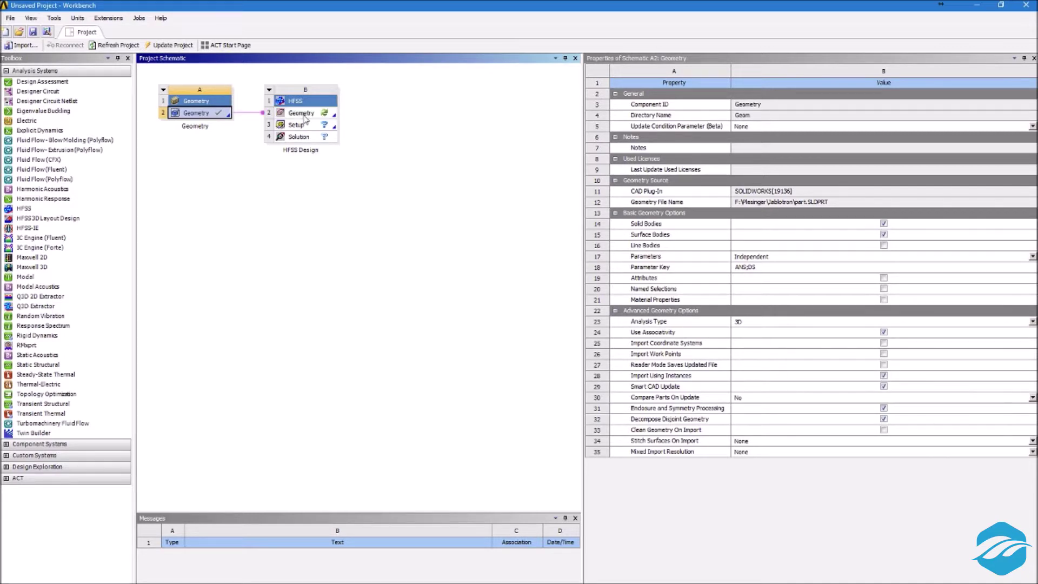
# - Edit HFSS Geometry cell B2 to load the plate into the Electronics Desktop modeler
pyautogui.rightClick(304, 118)
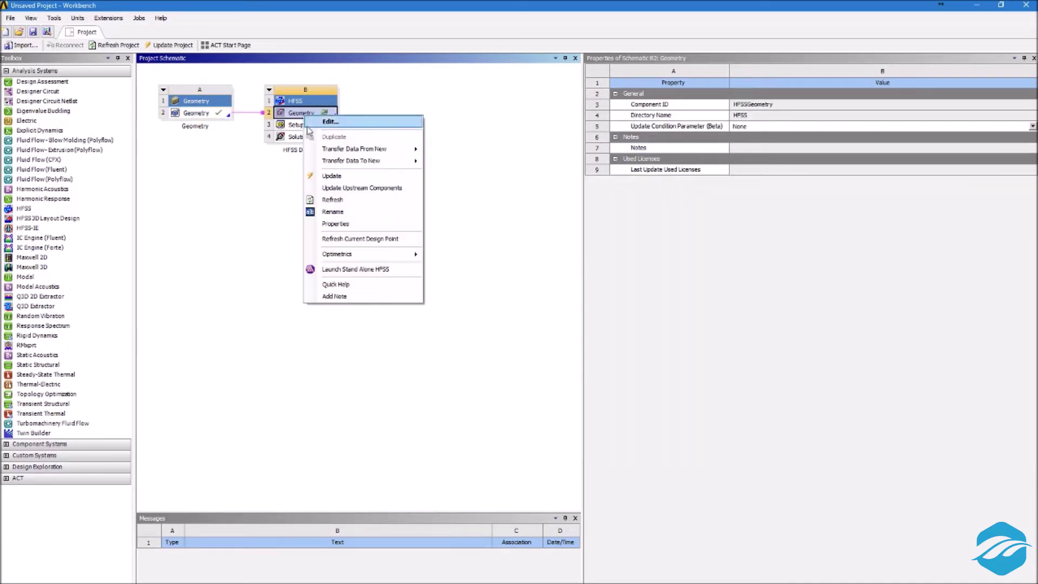
pyautogui.click(350, 201)
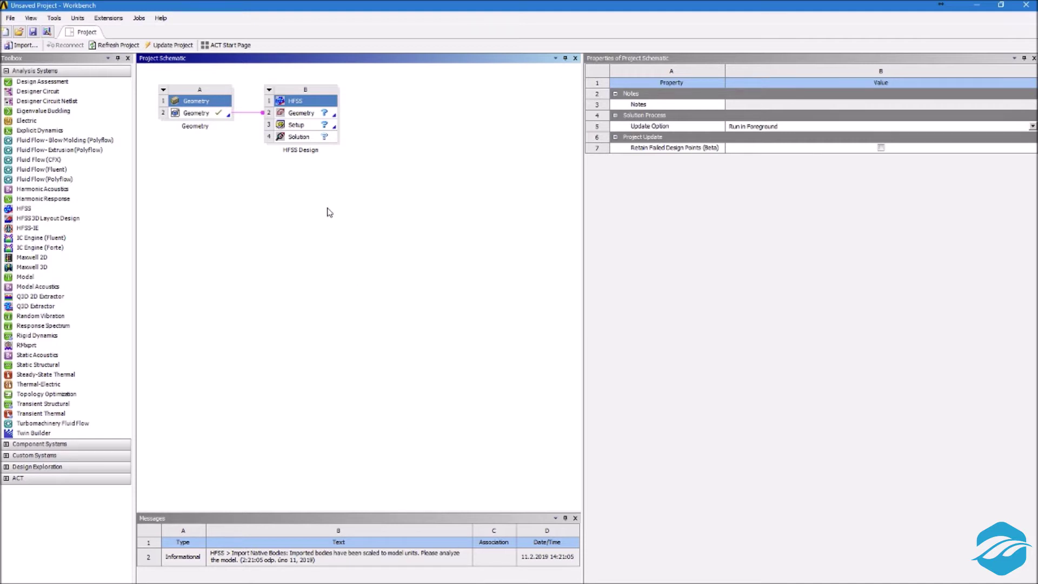
pyautogui.rightClick(301, 114)
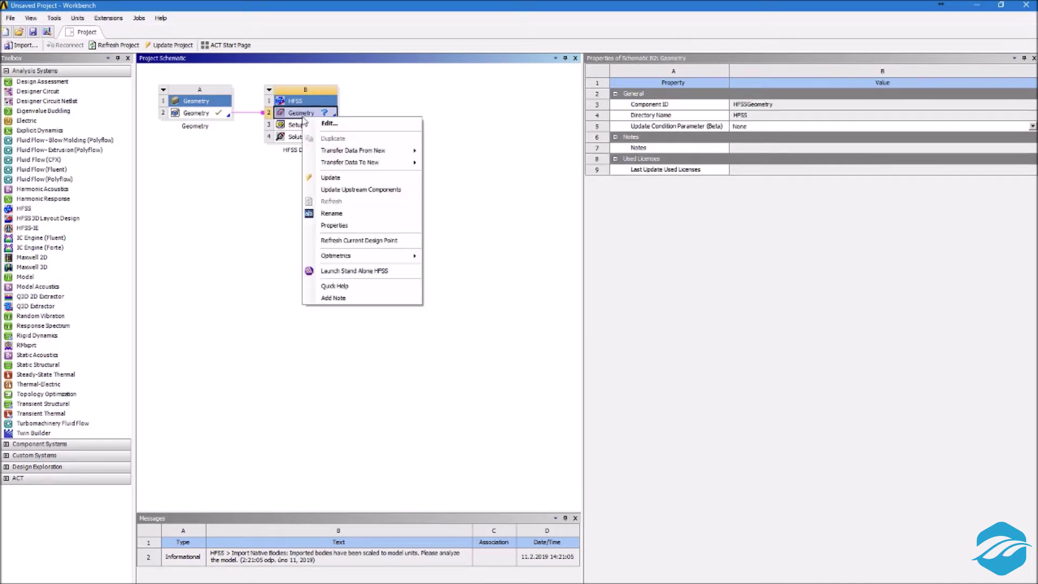
pyautogui.click(335, 127)
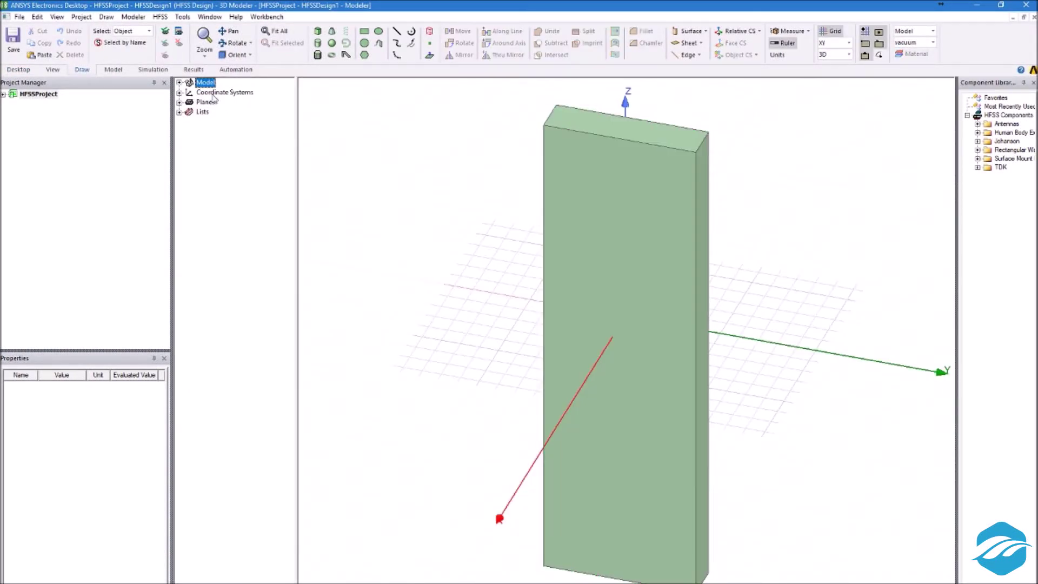
# - Expand the Model tree's Solids branch and inspect the plate part and its ExternalBody
pyautogui.click(180, 82)
pyautogui.click(200, 101)
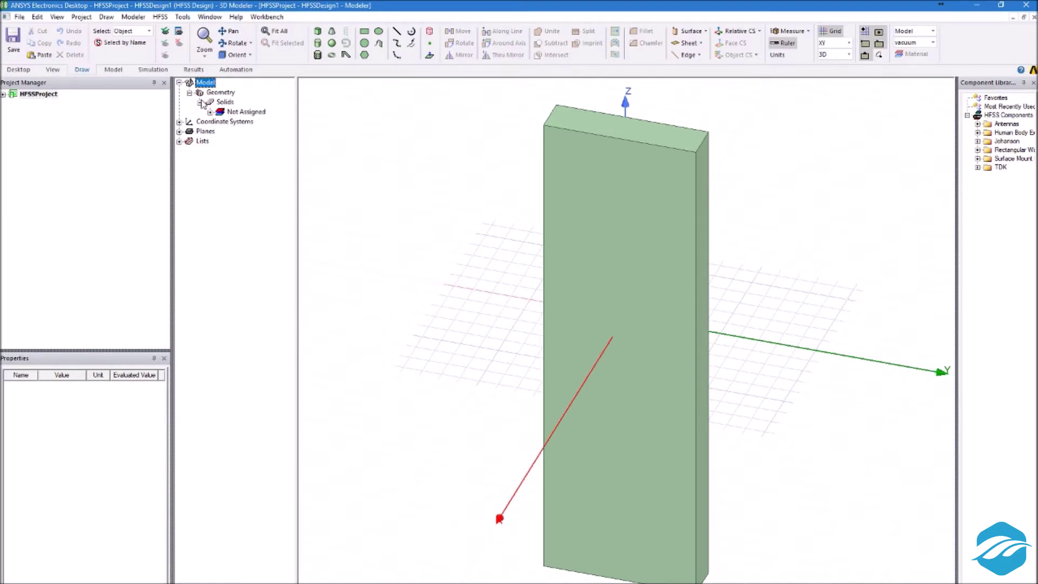
pyautogui.click(210, 111)
pyautogui.click(254, 133)
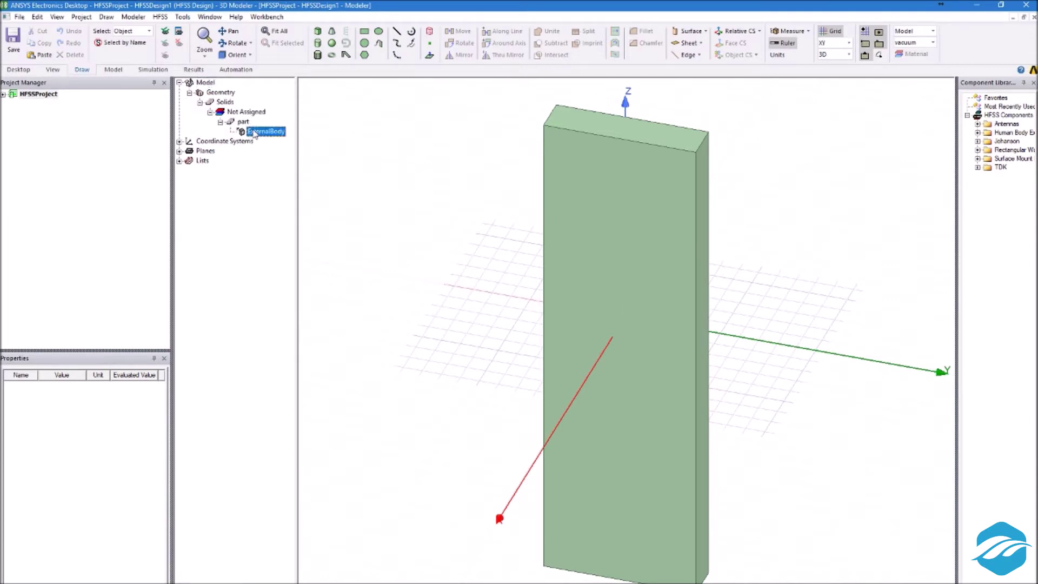
pyautogui.click(245, 123)
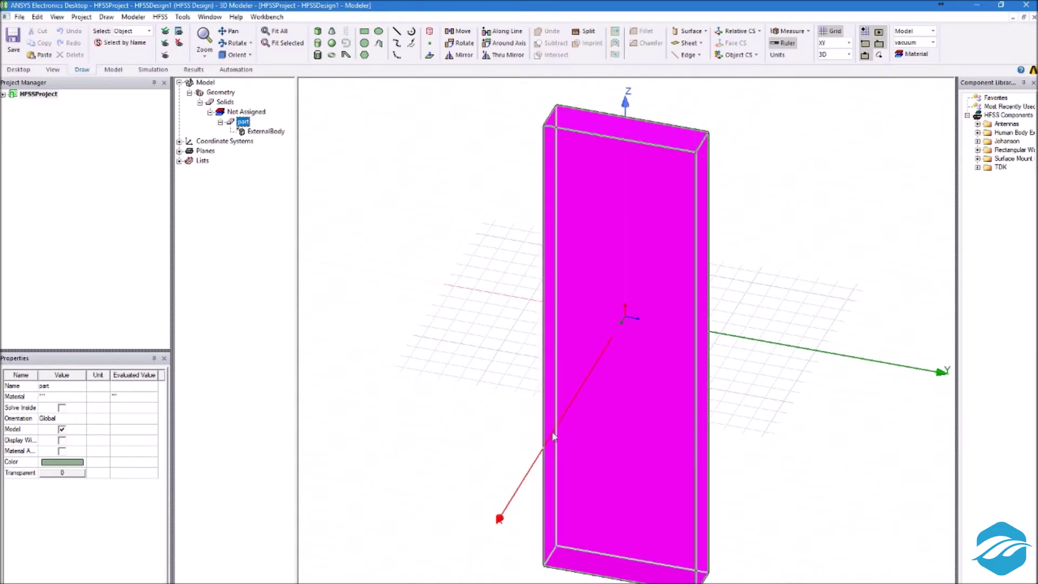
pyautogui.click(375, 161)
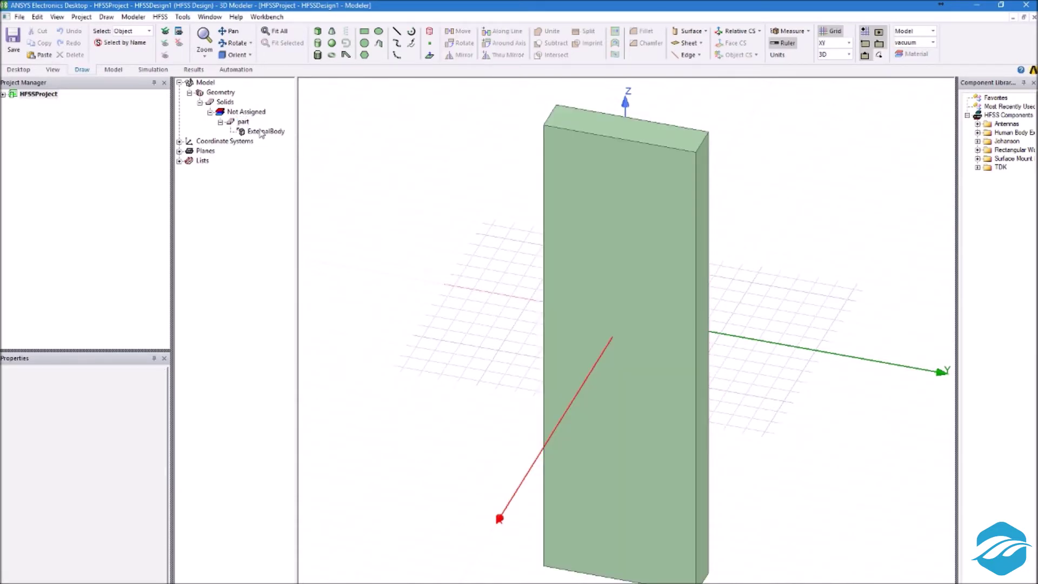
# - Review the Geometry parameters, then set DS_ID1 to 80 in the Properties panel
pyautogui.rightClick(208, 94)
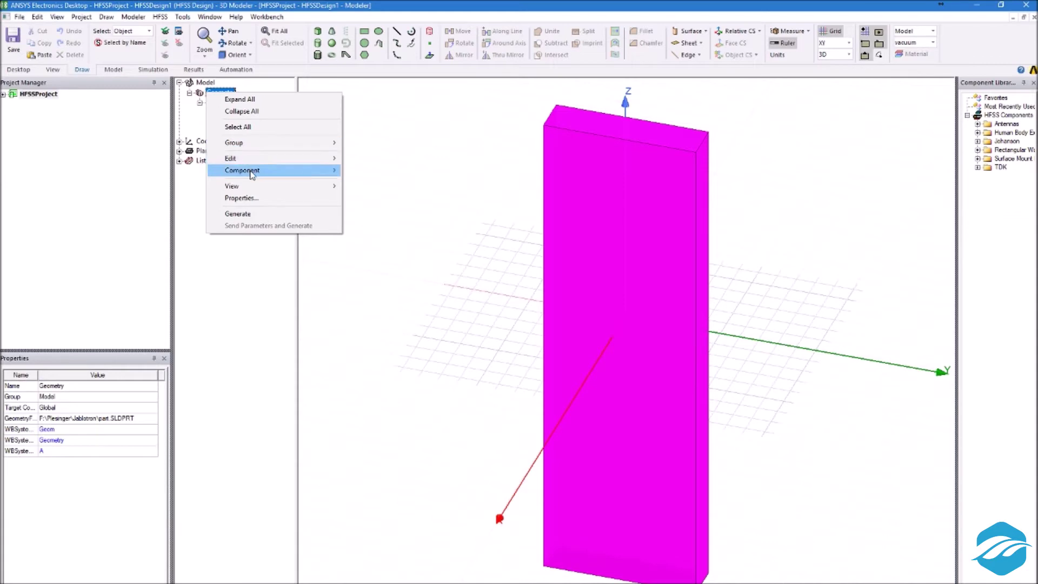
pyautogui.click(255, 199)
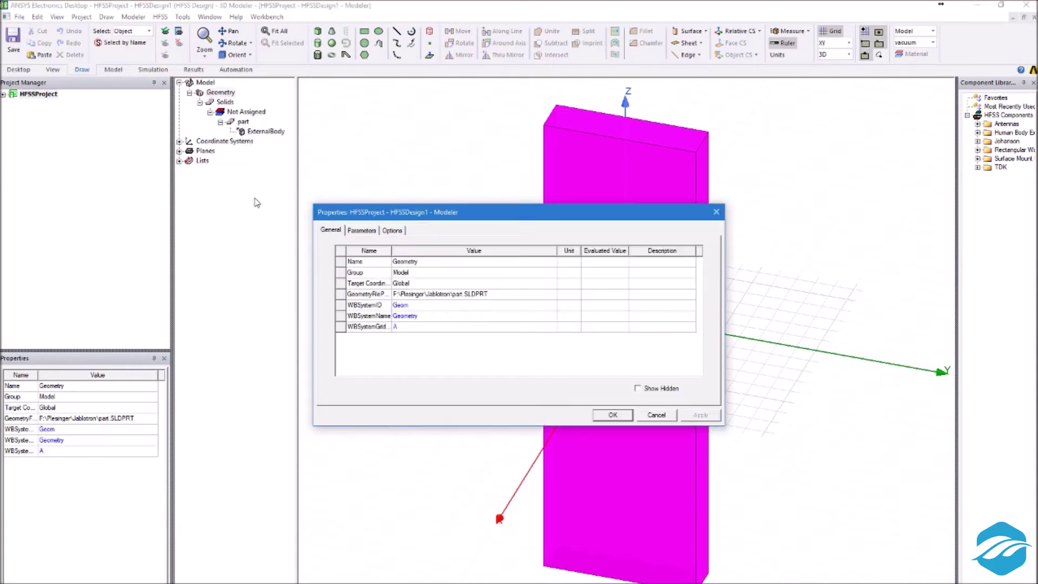
pyautogui.click(362, 232)
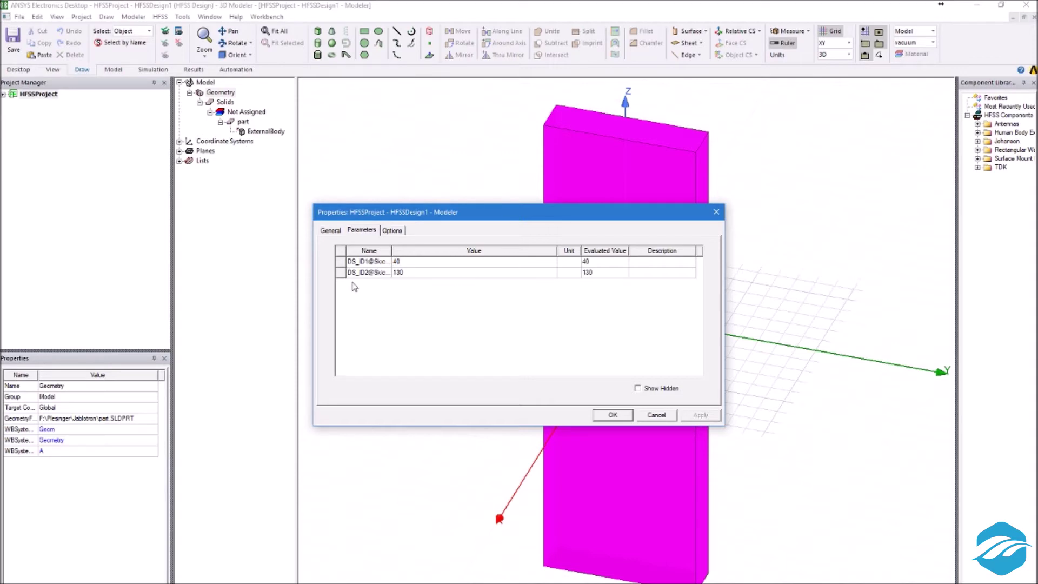
pyautogui.click(611, 415)
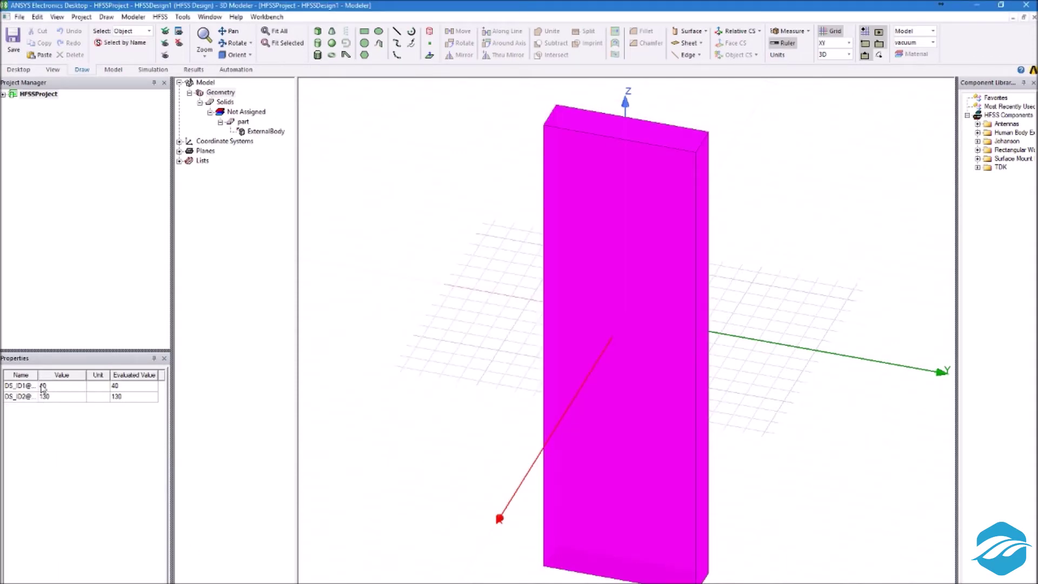
pyautogui.click(58, 386)
pyautogui.press('Return')
pyautogui.click(365, 348)
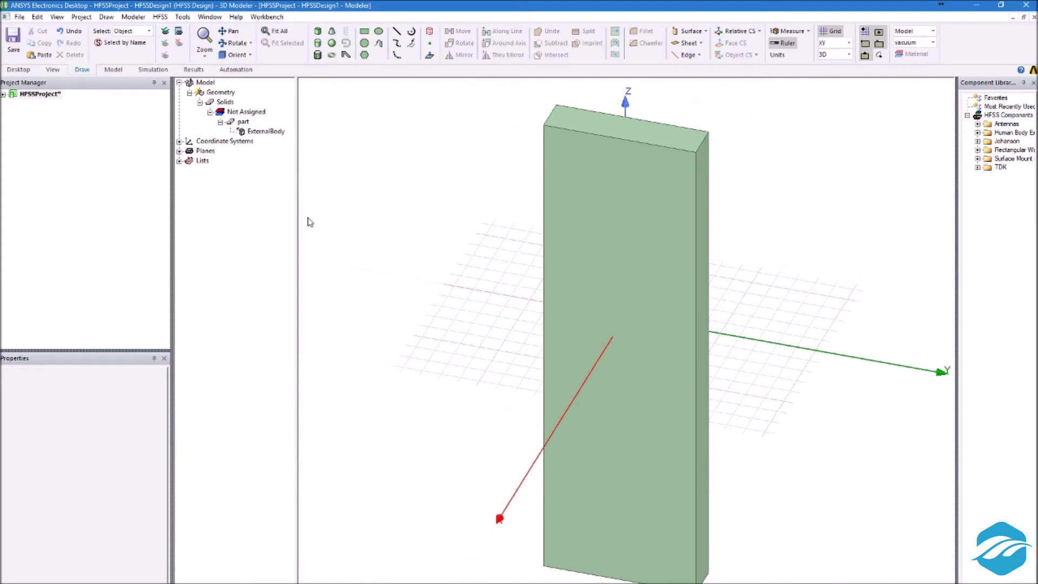
# - Try Generate on Geometry, then answer No to keep the parameter edits
pyautogui.rightClick(227, 93)
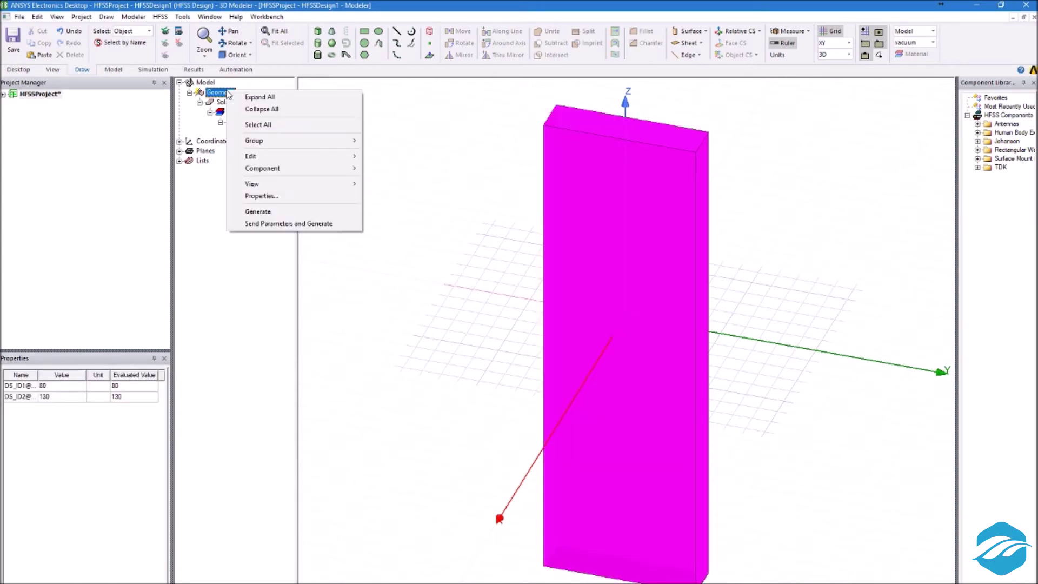
pyautogui.click(287, 212)
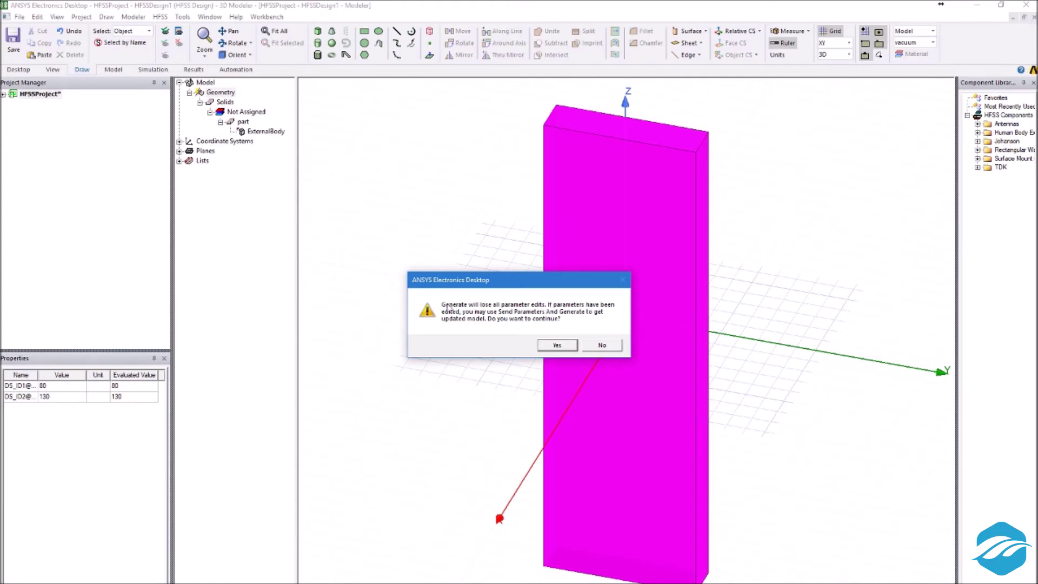
pyautogui.click(602, 344)
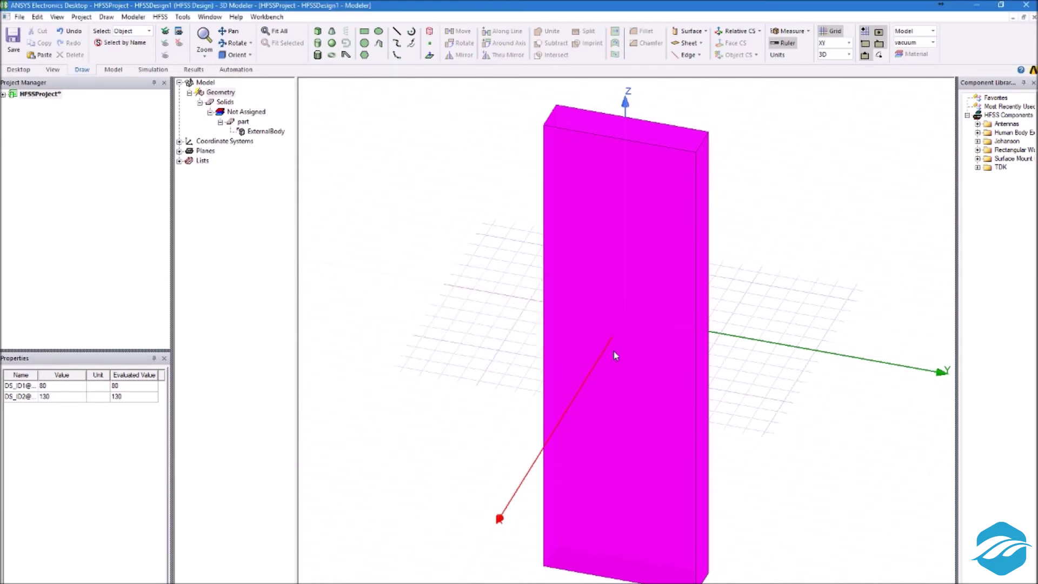
# - Send Parameters and Generate so the plate rebuilds with DS_ID1 at 80
pyautogui.rightClick(209, 94)
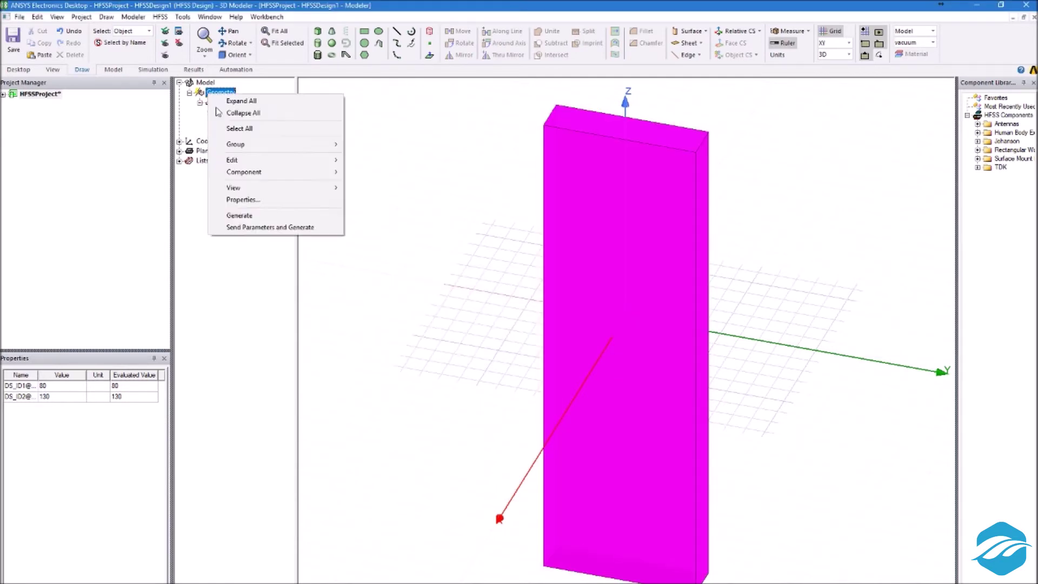
pyautogui.click(272, 227)
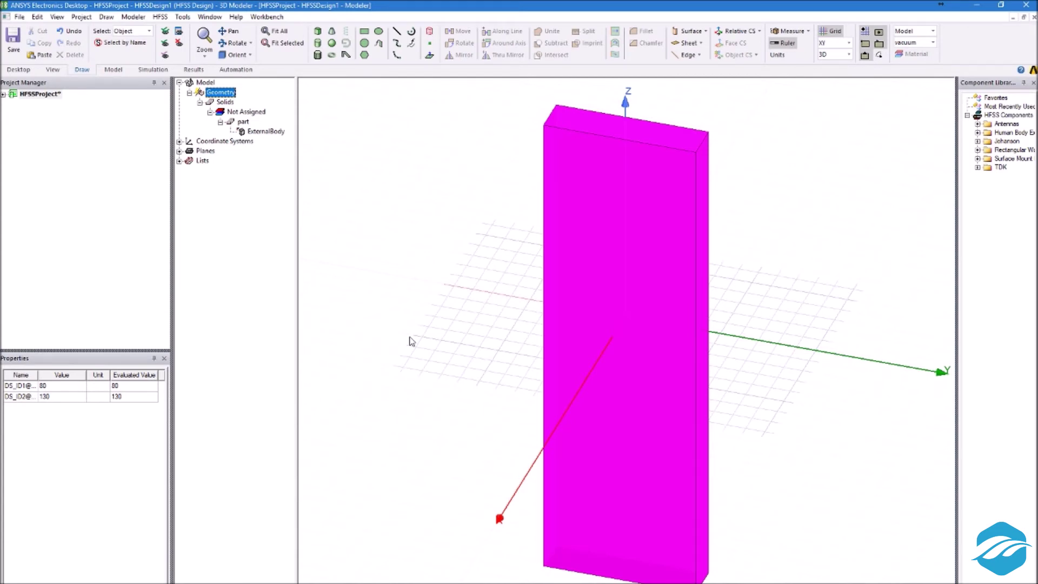
pyautogui.click(410, 340)
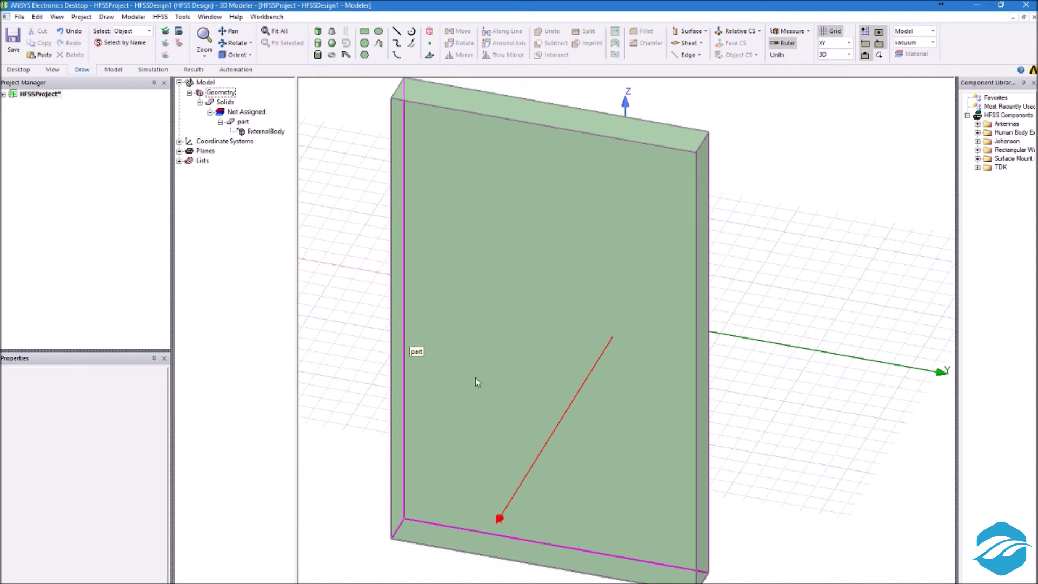
pyautogui.click(815, 426)
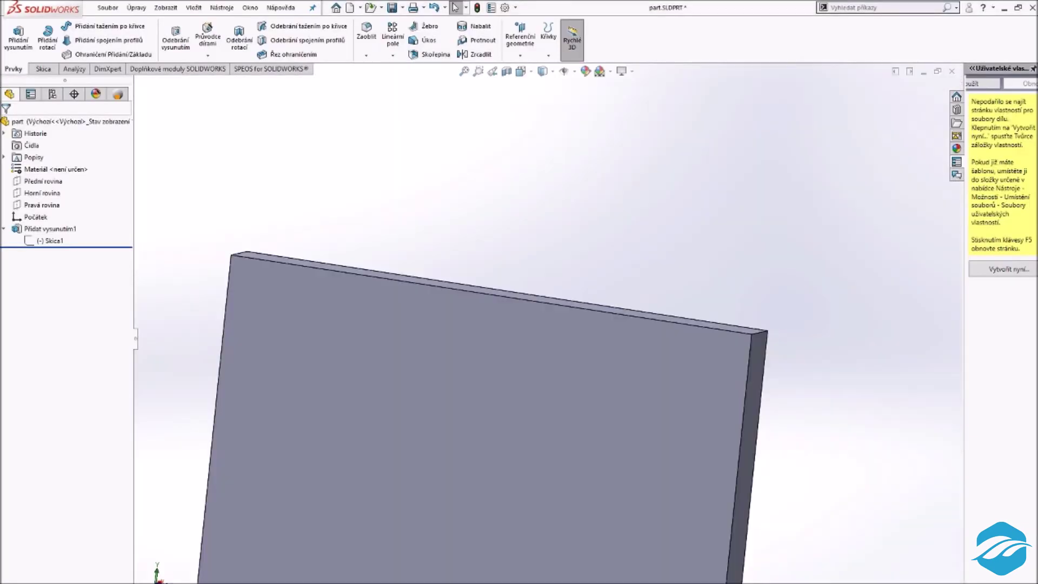
pyautogui.scroll(-3, 592, 302)
pyautogui.scroll(5, 593, 301)
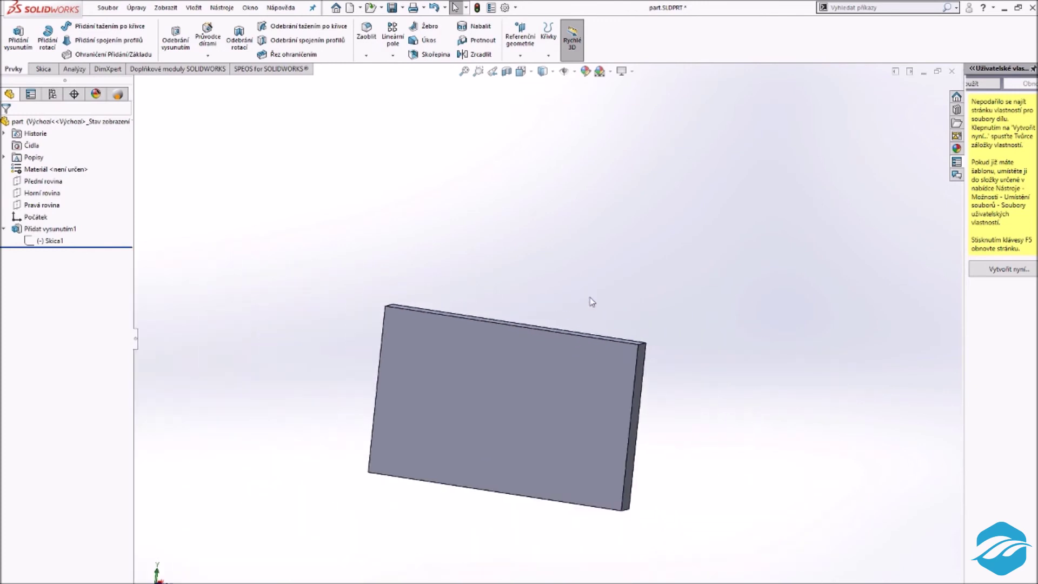
pyautogui.scroll(2, 593, 323)
pyautogui.scroll(1, 500, 547)
pyautogui.scroll(2, 481, 550)
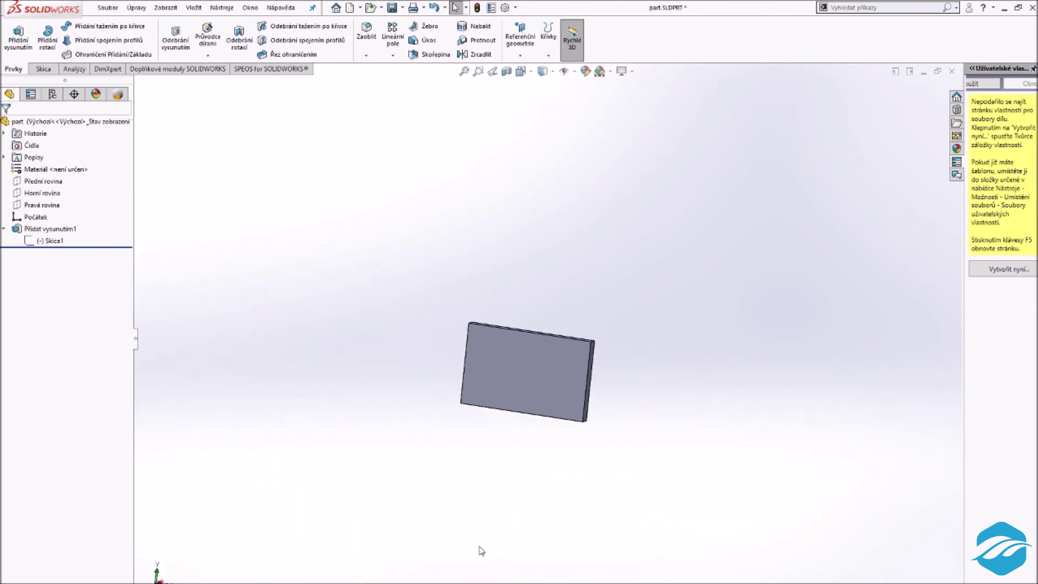
pyautogui.scroll(-3, 481, 550)
pyautogui.scroll(2, 512, 519)
pyautogui.scroll(-1, 512, 518)
pyautogui.press('f')
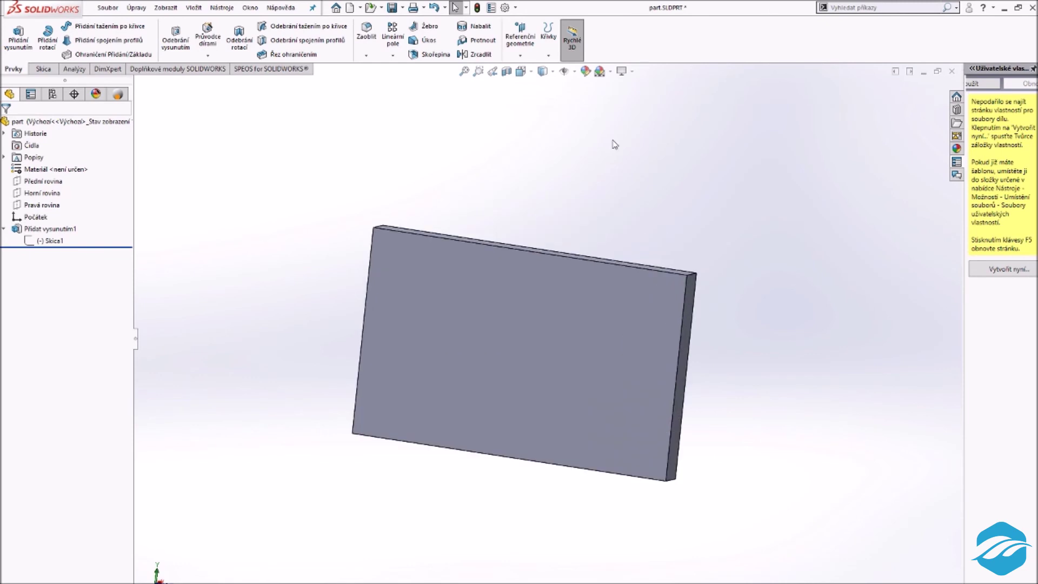
pyautogui.moveTo(540, 413)
pyautogui.mouseDown(button='middle')
pyautogui.moveTo(567, 285)
pyautogui.moveTo(528, 468)
pyautogui.moveTo(407, 487)
pyautogui.moveTo(498, 475)
pyautogui.moveTo(586, 342)
pyautogui.moveTo(596, 277)
pyautogui.moveTo(553, 420)
pyautogui.moveTo(491, 437)
pyautogui.moveTo(546, 420)
pyautogui.moveTo(563, 451)
pyautogui.moveTo(505, 458)
pyautogui.mouseUp(button='middle')
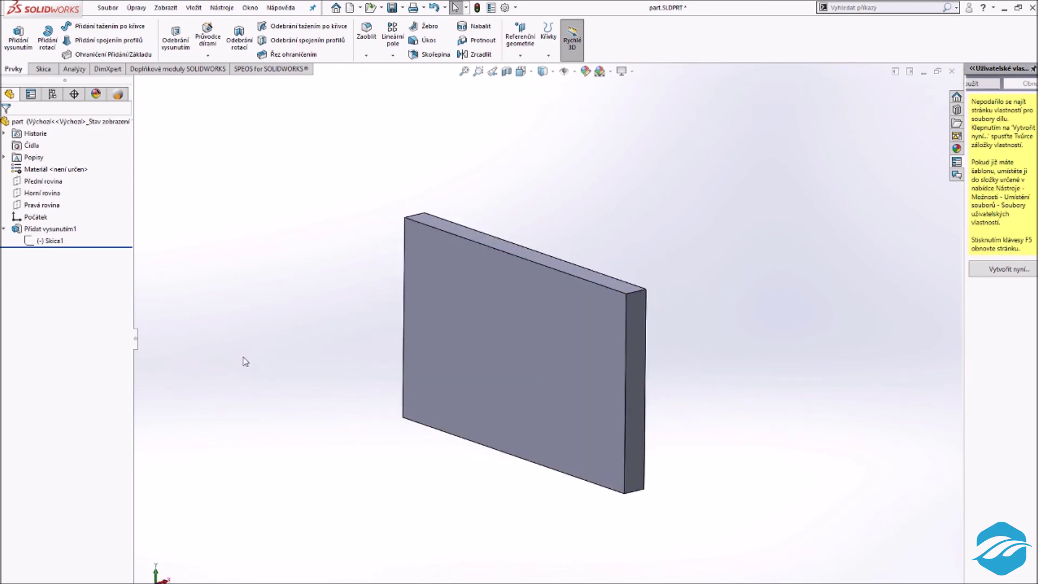